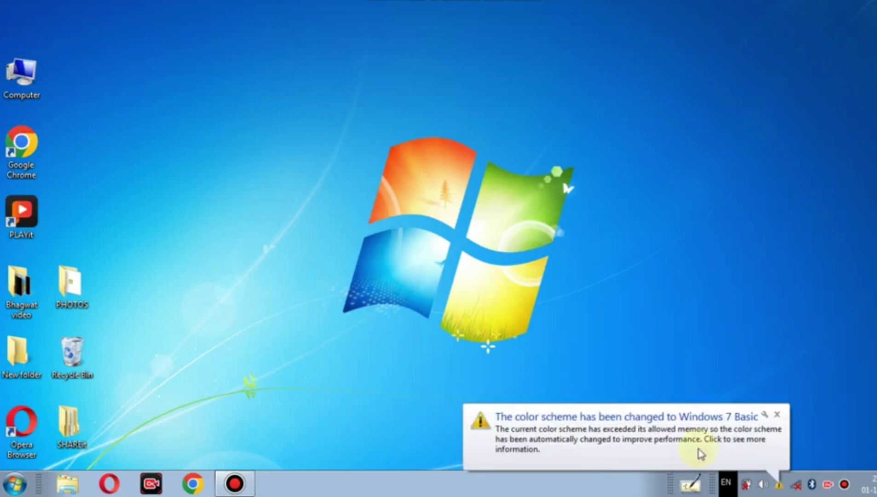
Create a desktop shortcut for "shutdown -s-T 3600" and name it shutdown.
click(777, 415)
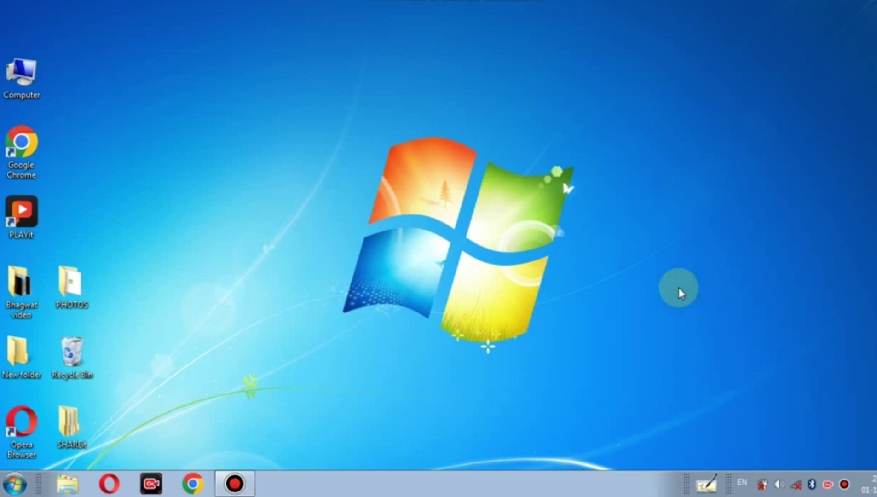
click(345, 202)
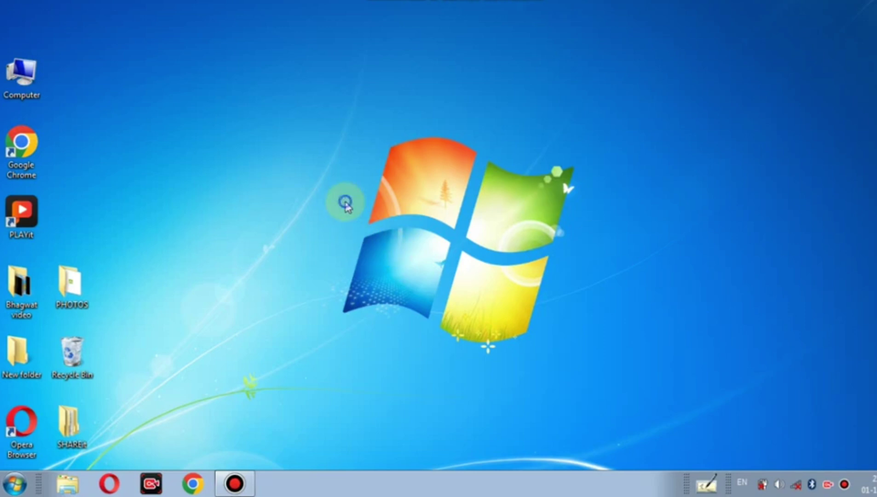
right_click(345, 203)
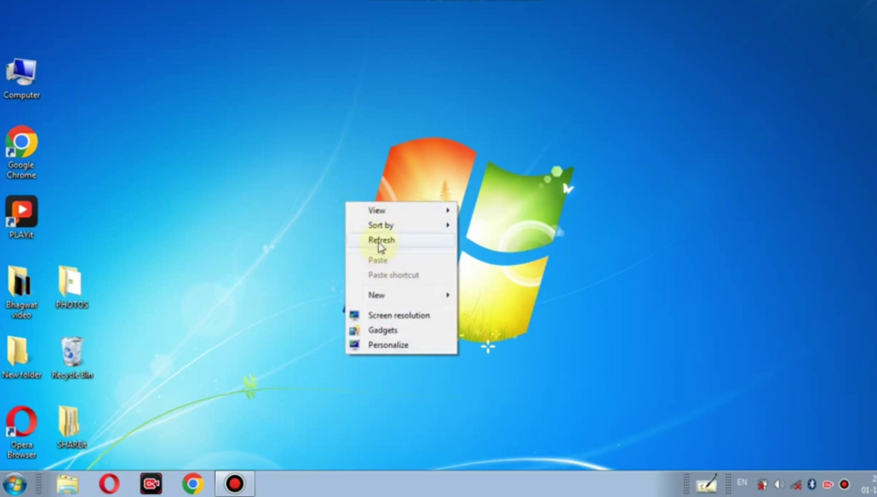
mouse_move(378, 299)
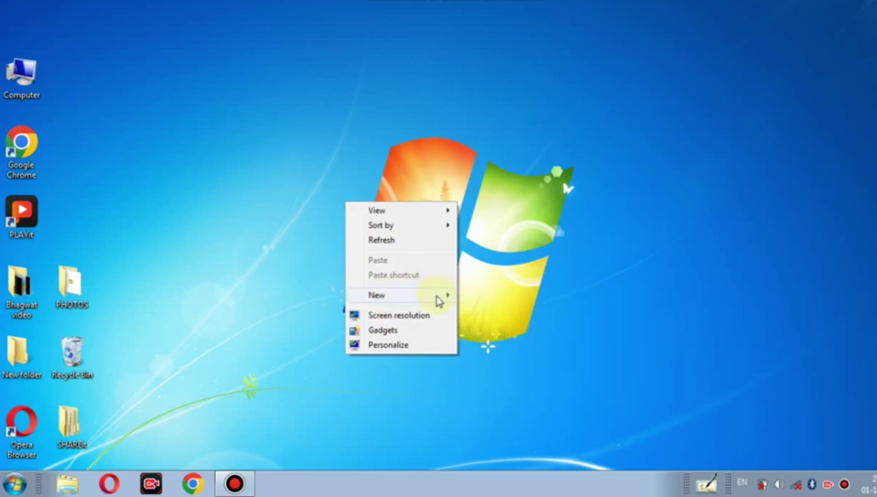
mouse_move(440, 300)
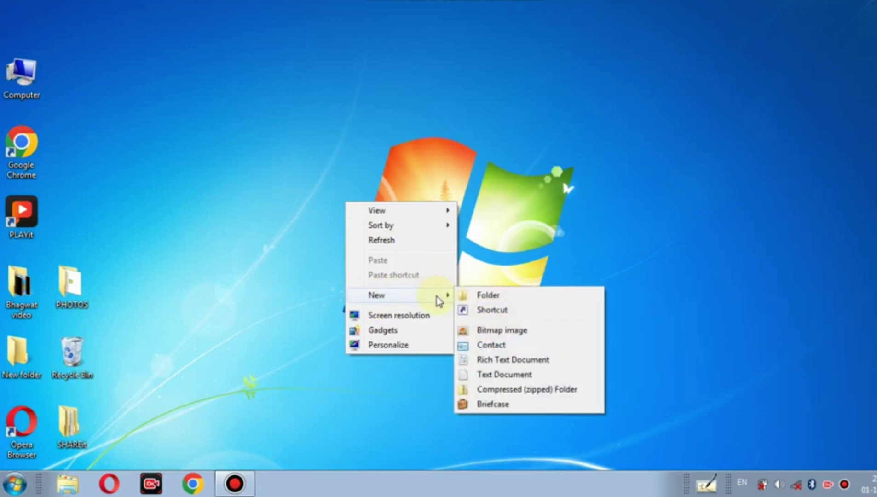
click(471, 311)
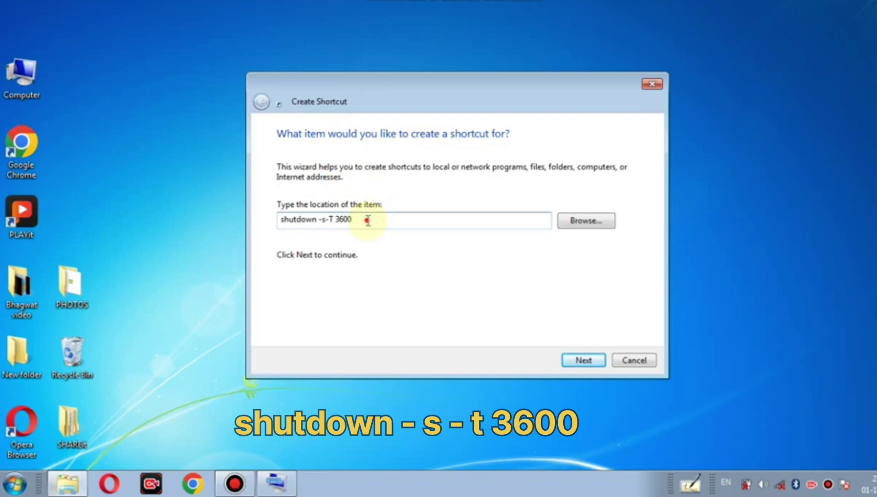
drag(362, 220, 279, 222)
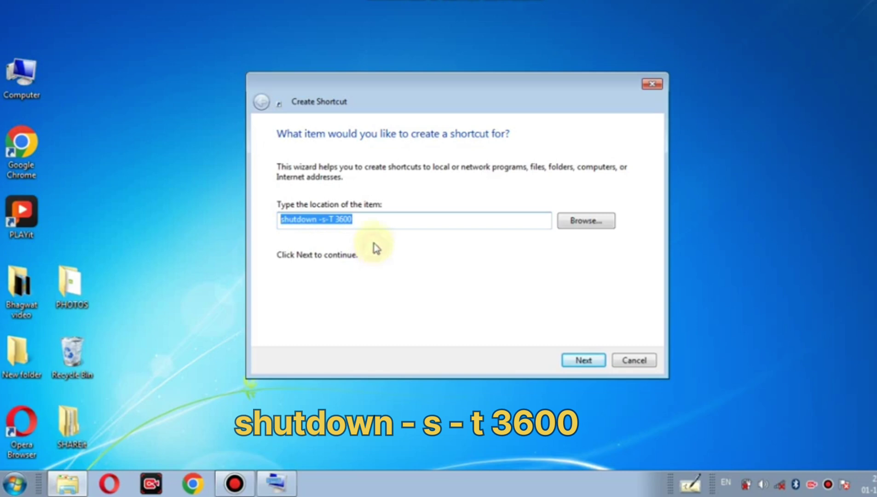
click(375, 219)
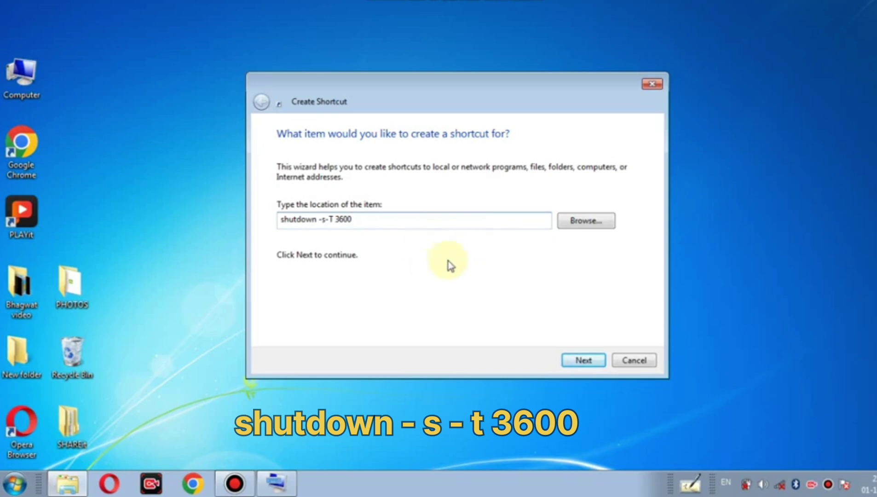
click(583, 362)
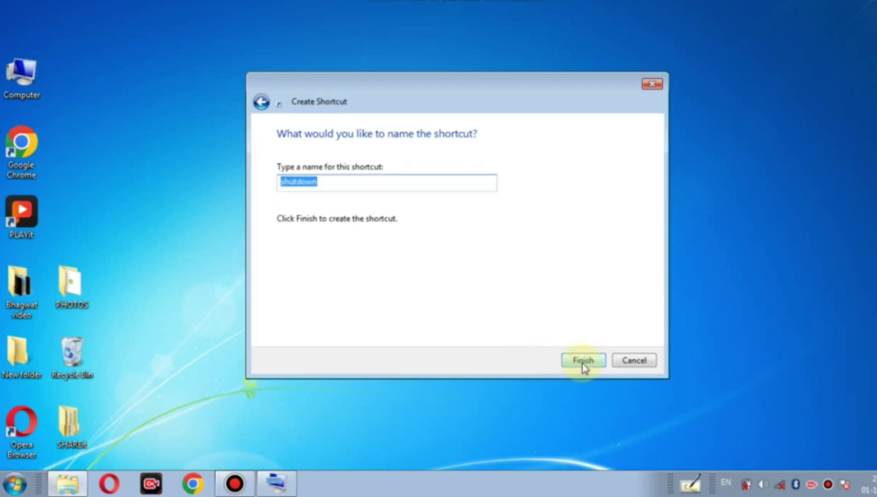
click(582, 361)
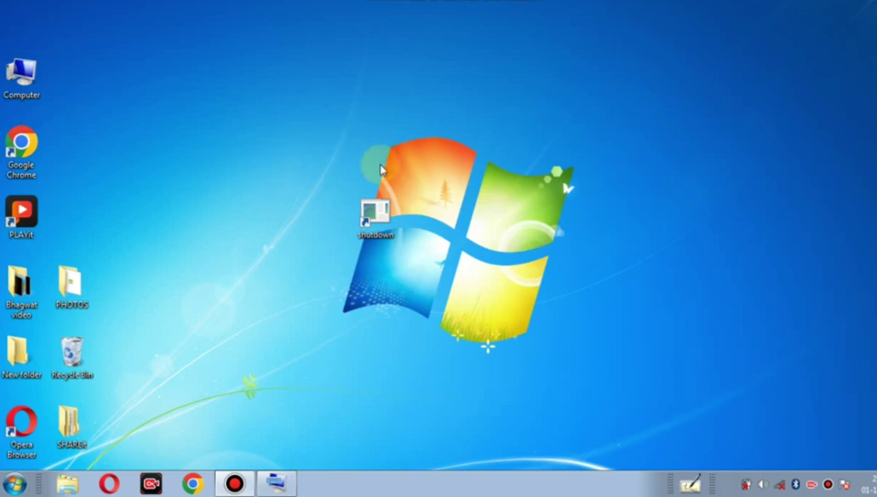
Move the shutdown shortcut to the empty area nearer the desktop's upper edge and change its icon to the blue globe from SHELL32.
drag(373, 219, 269, 116)
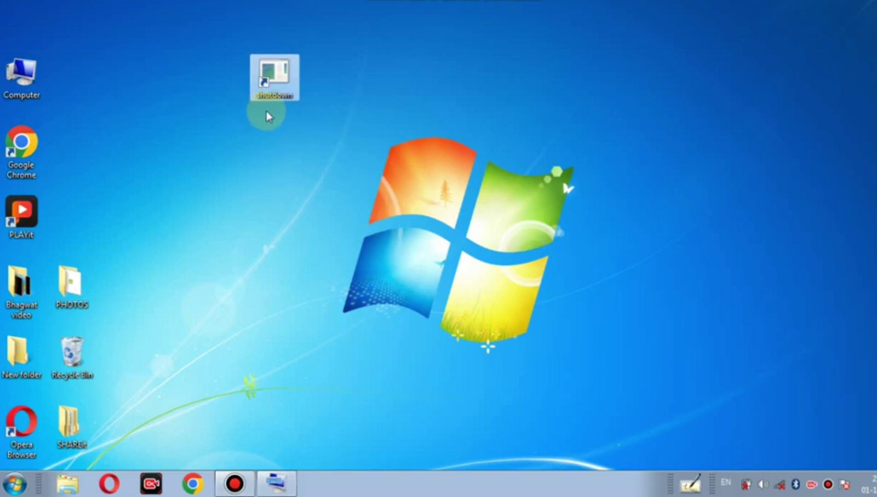
right_click(295, 83)
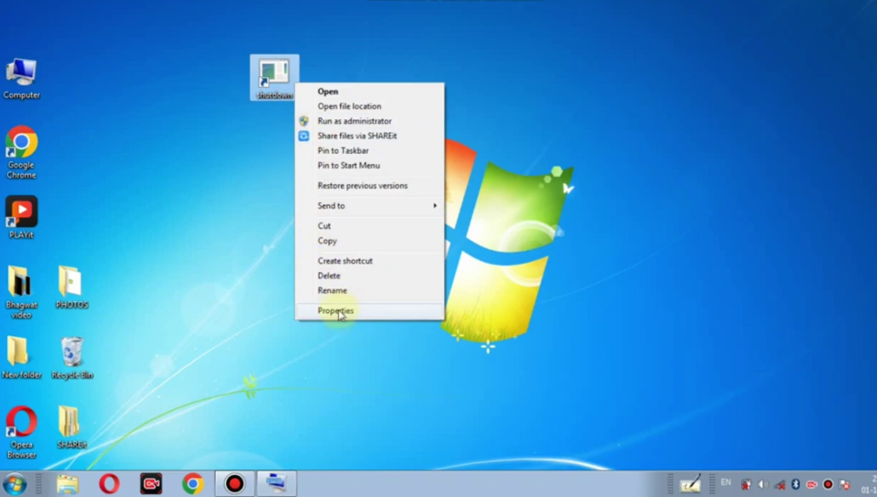
click(363, 315)
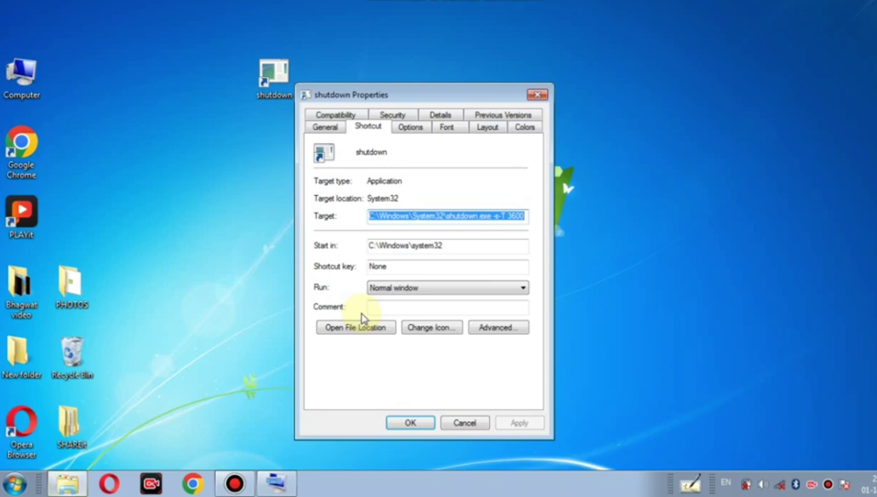
click(448, 333)
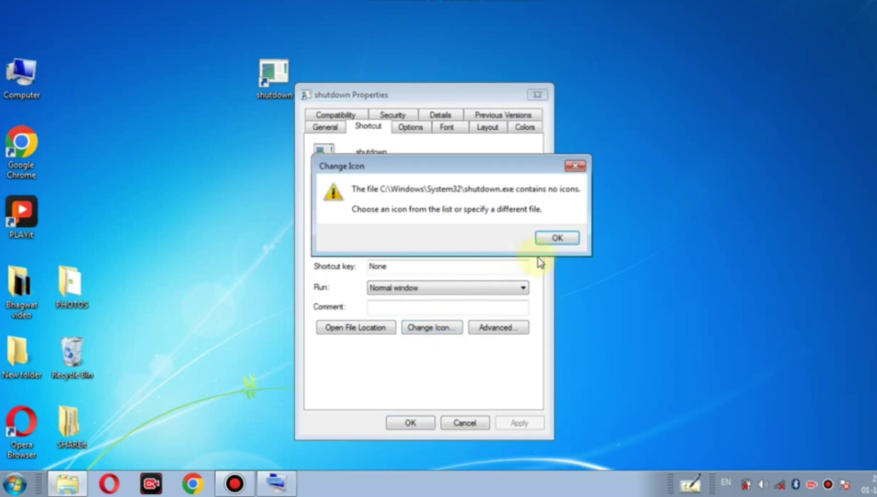
click(554, 238)
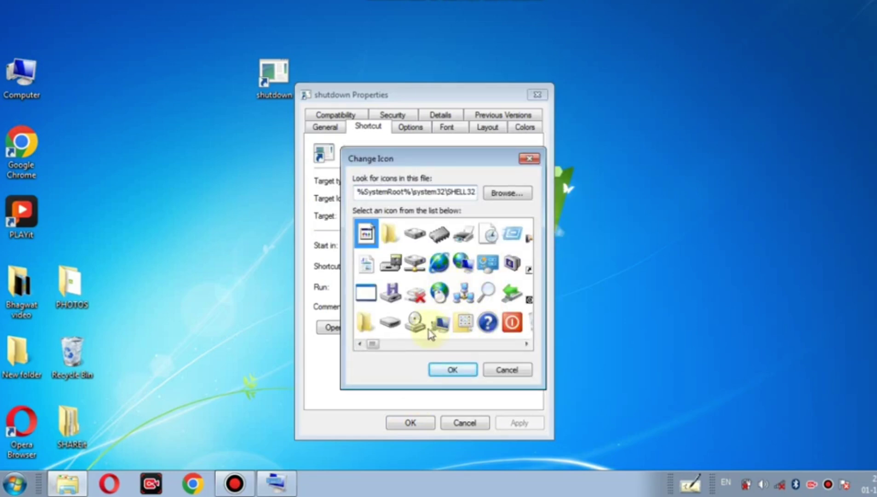
click(440, 267)
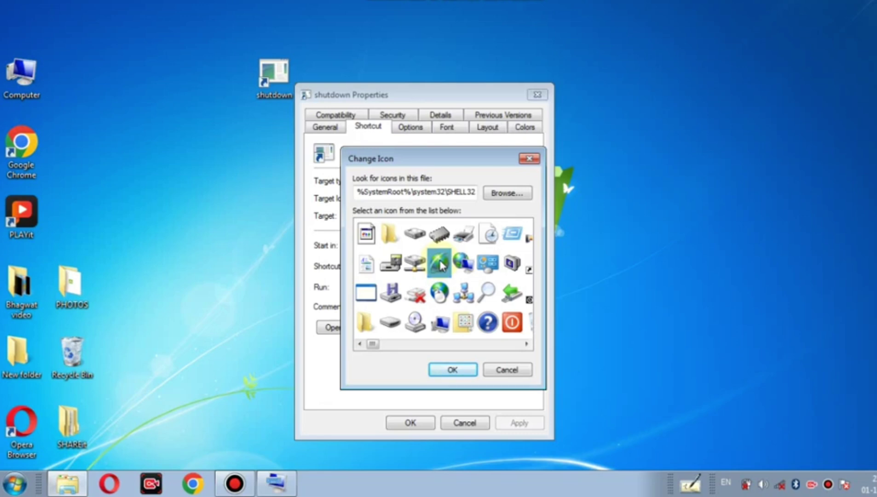
click(453, 370)
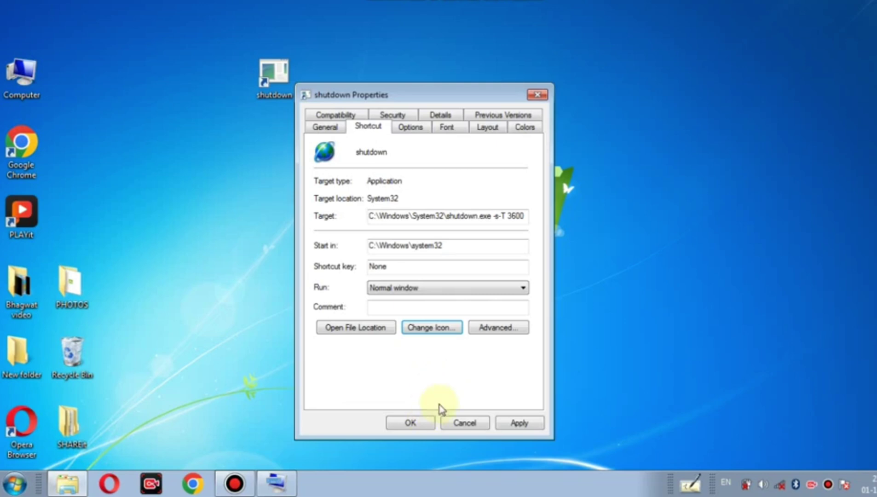
click(514, 424)
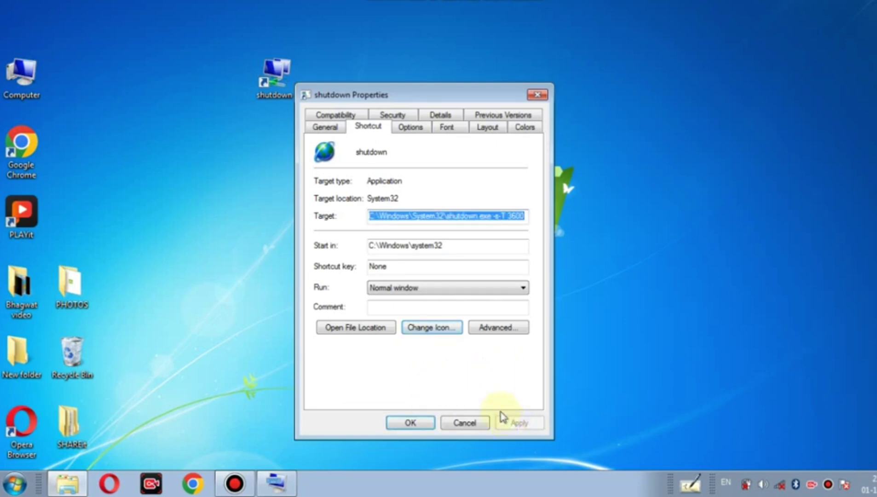
click(411, 421)
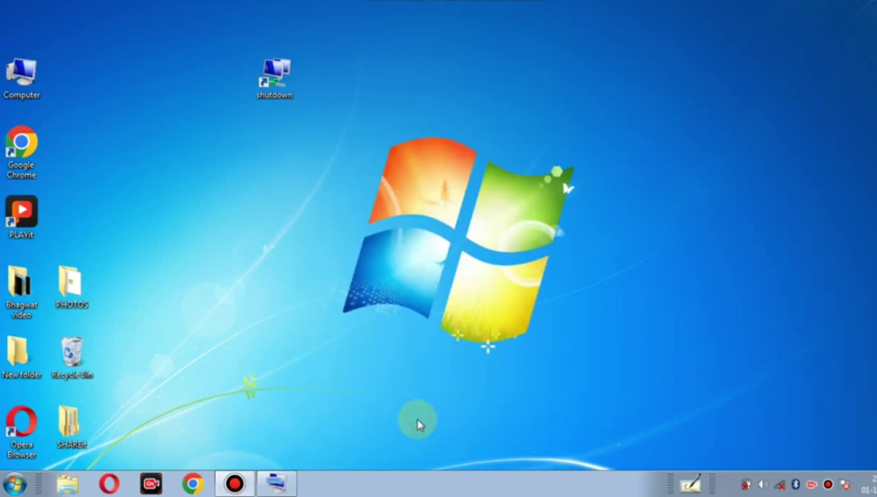
Move the shutdown shortcut one place closer to the Computer icon and refresh the desktop.
drag(287, 64, 230, 69)
click(307, 93)
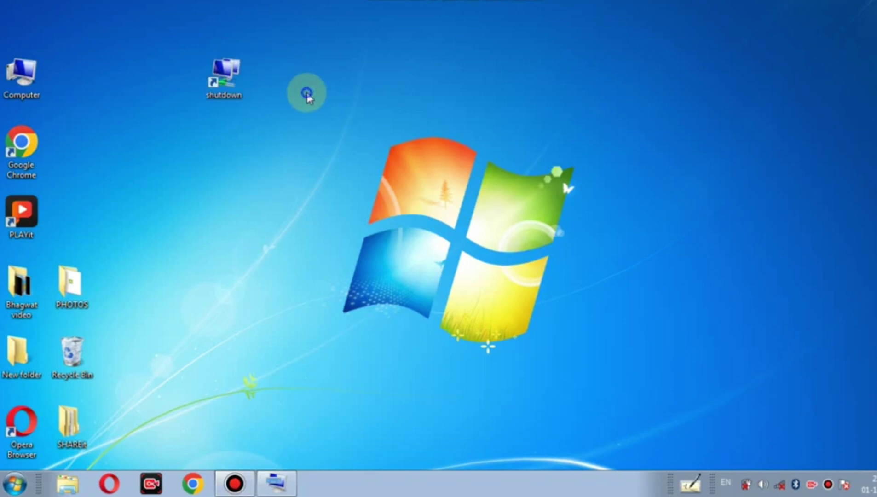
right_click(307, 93)
click(338, 128)
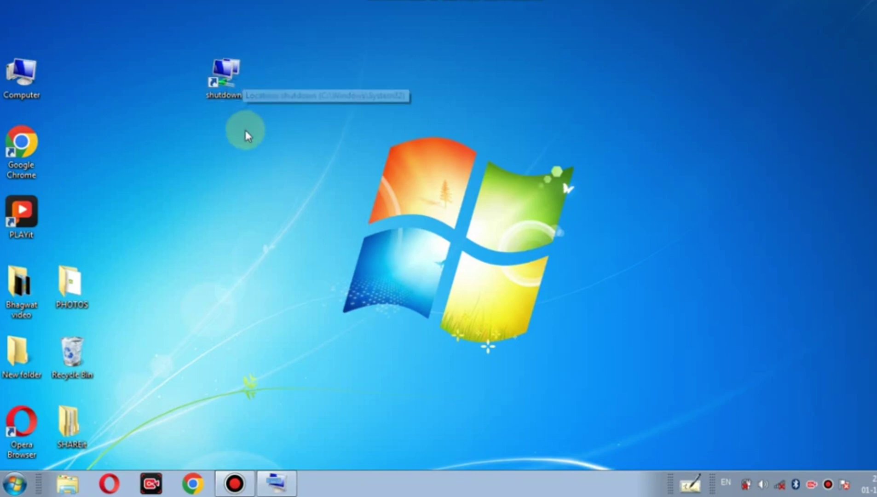
Open the shutdown shortcut to start its 3600-second timer, and move the shortcut one row down on the desktop.
double_click(236, 88)
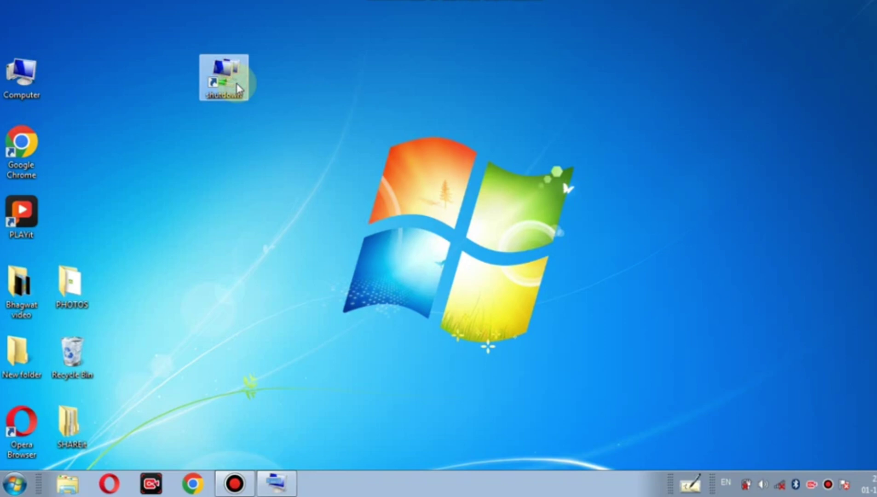
right_click(237, 87)
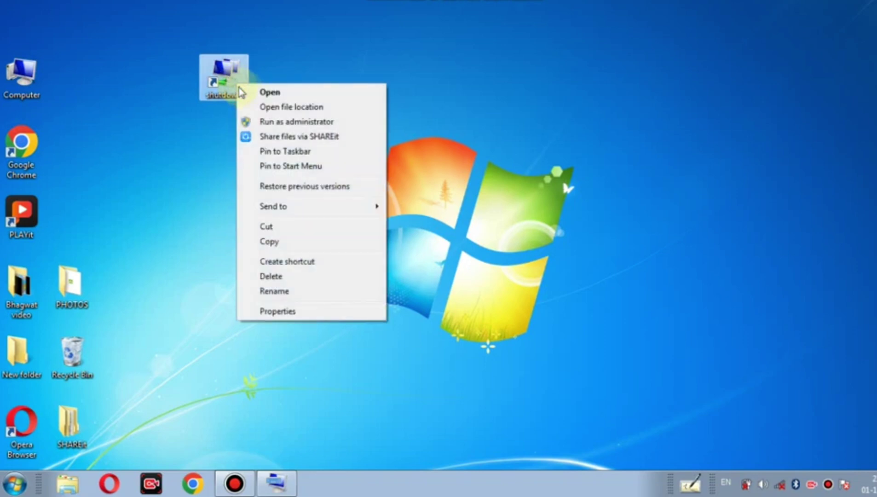
click(255, 92)
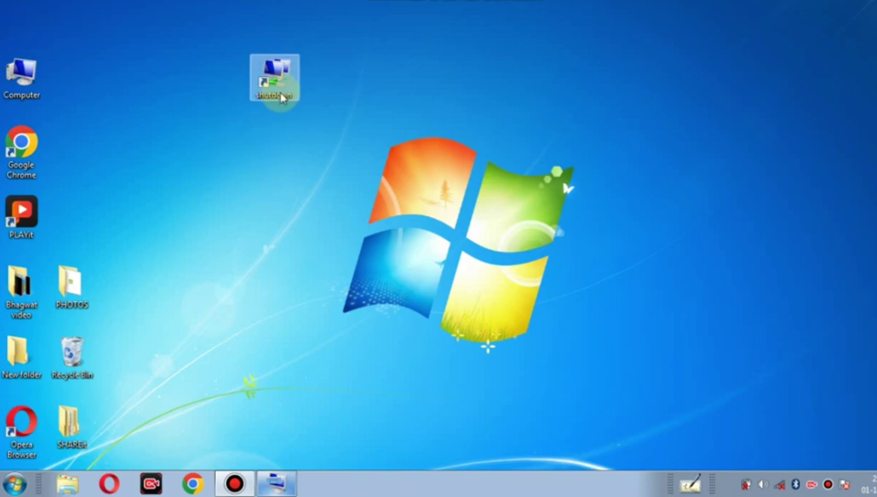
drag(292, 85, 275, 135)
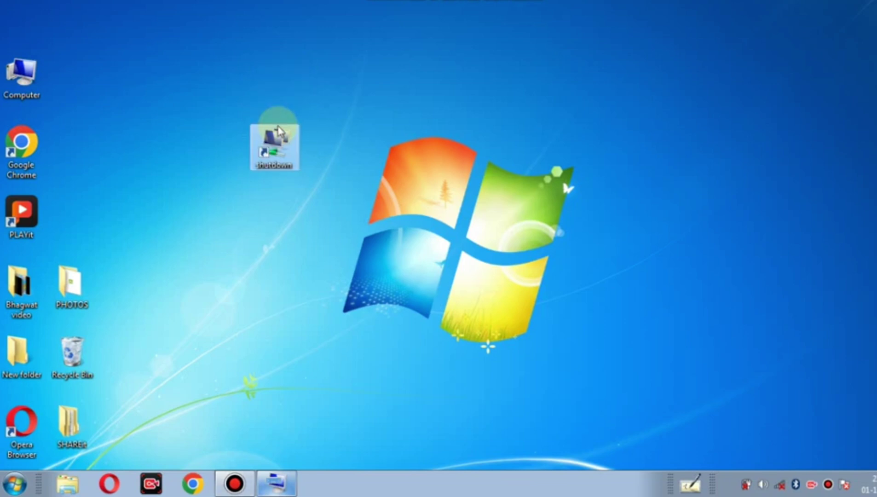
click(318, 90)
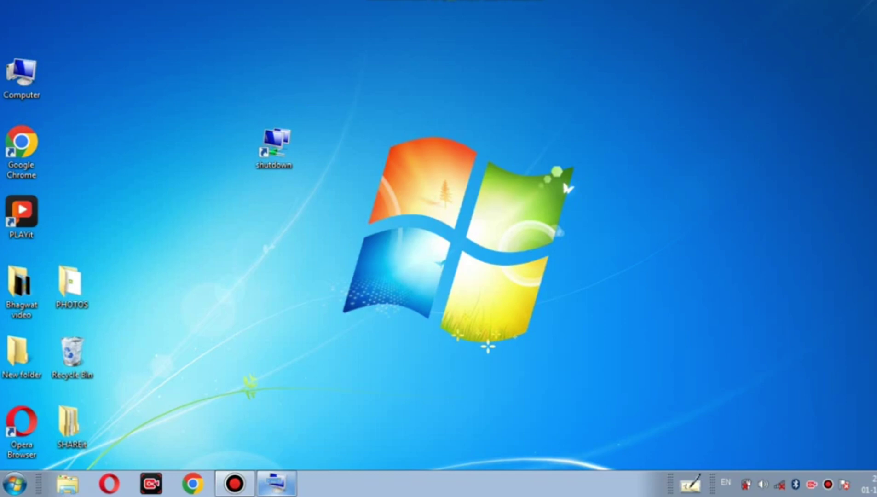
Abort the scheduled shutdown by running the command "shutdown -a" from the Run dialog.
key(super+r)
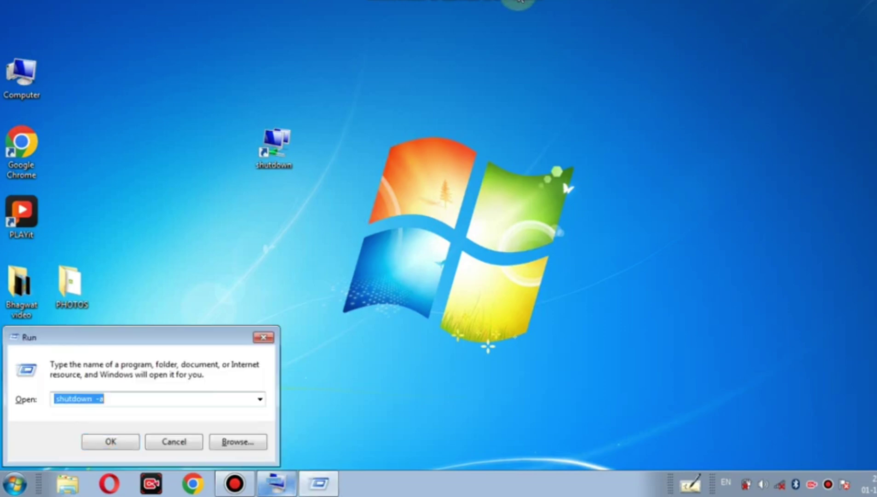
click(173, 399)
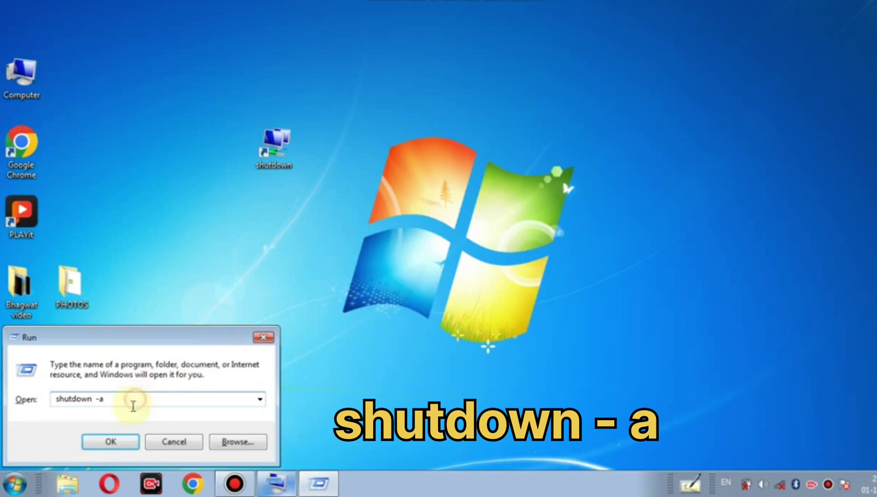
drag(129, 401, 51, 410)
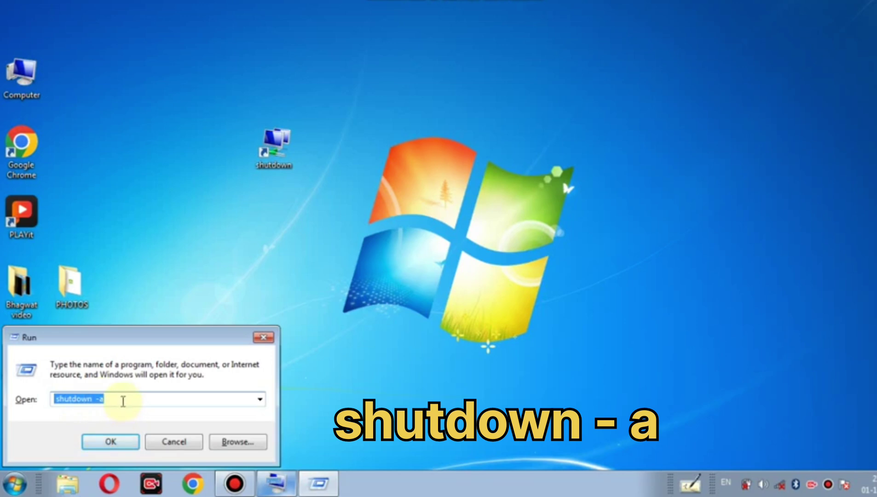
click(111, 442)
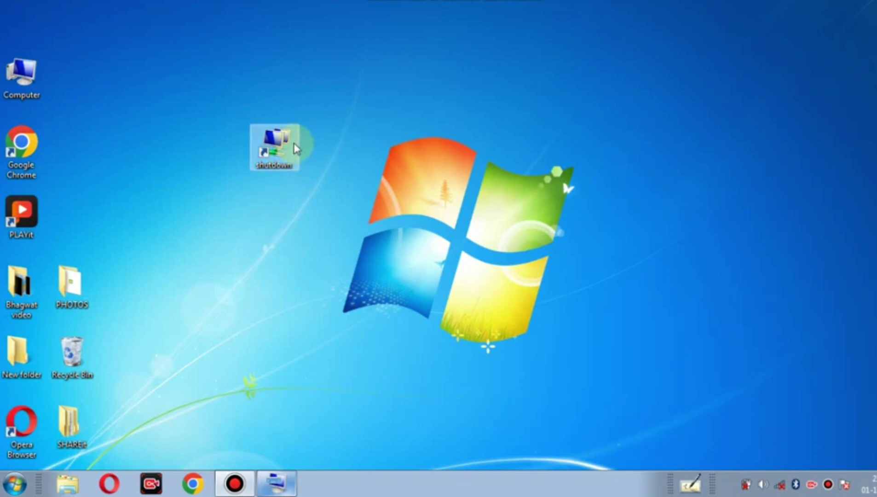
Place the shutdown shortcut in the same row as the PLAYit icon and refresh the desktop.
drag(275, 147, 176, 197)
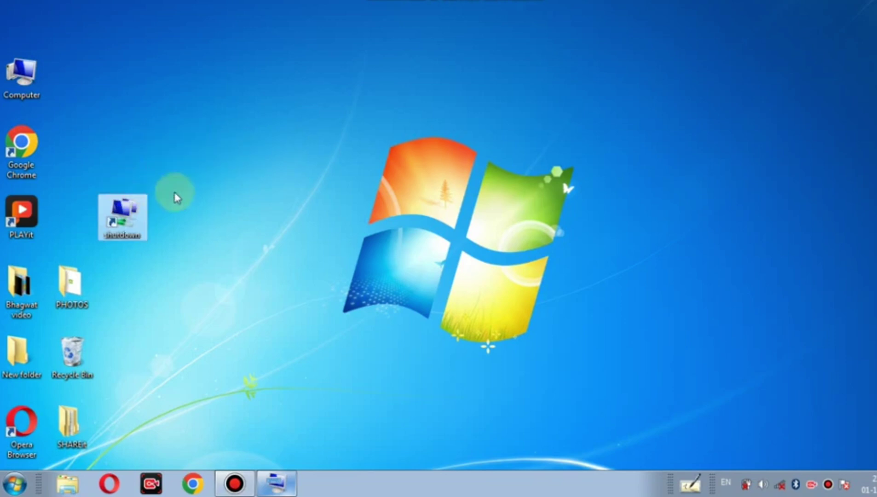
right_click(244, 146)
click(268, 186)
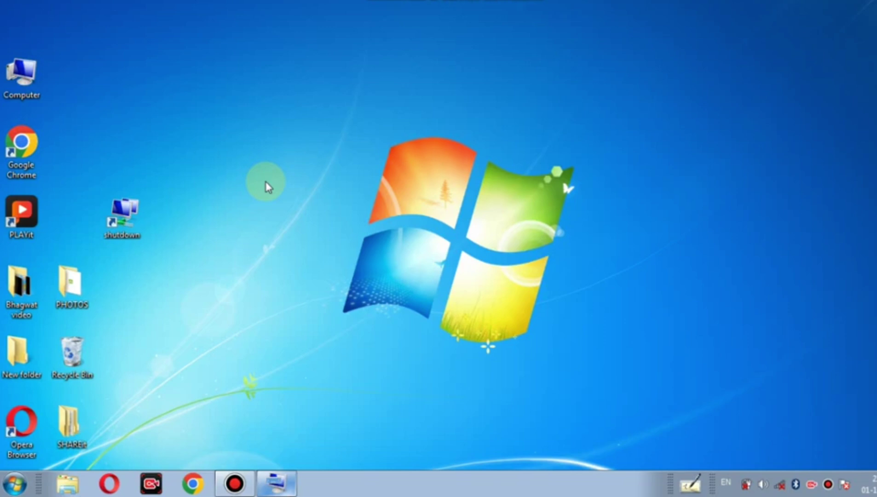
Open the shutdown shortcut again to restart its shutdown timer, and refresh the desktop.
right_click(131, 224)
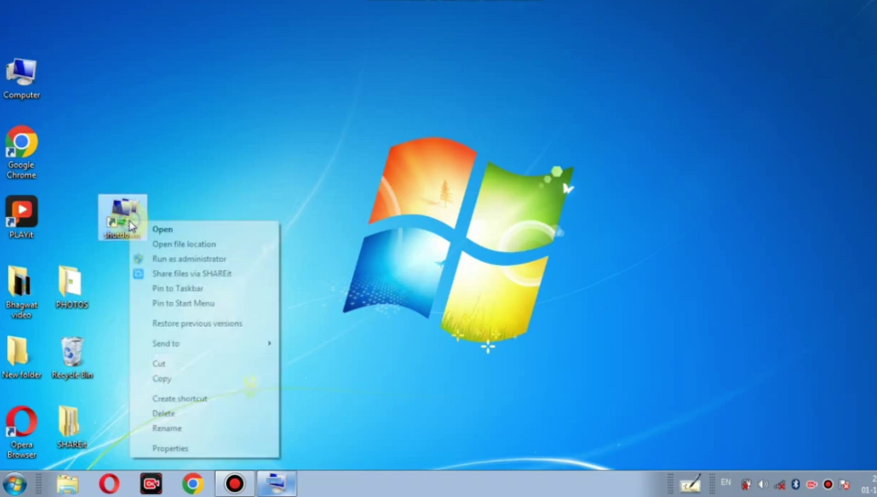
click(350, 213)
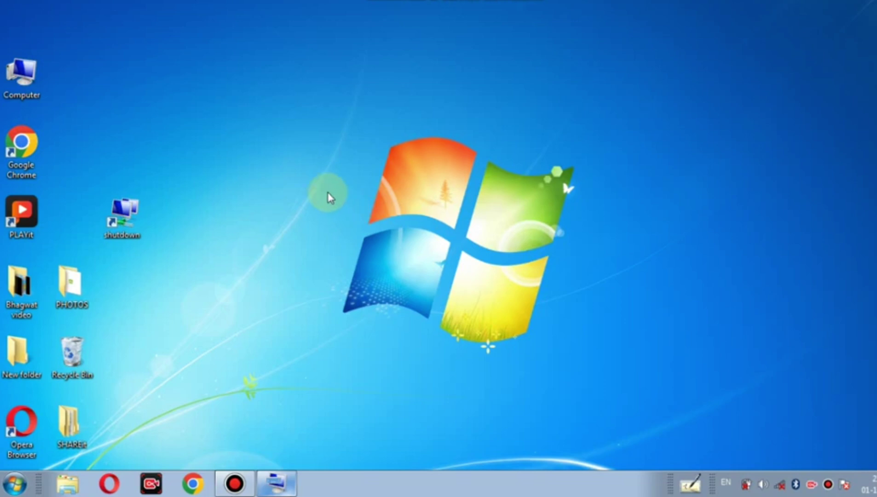
click(126, 227)
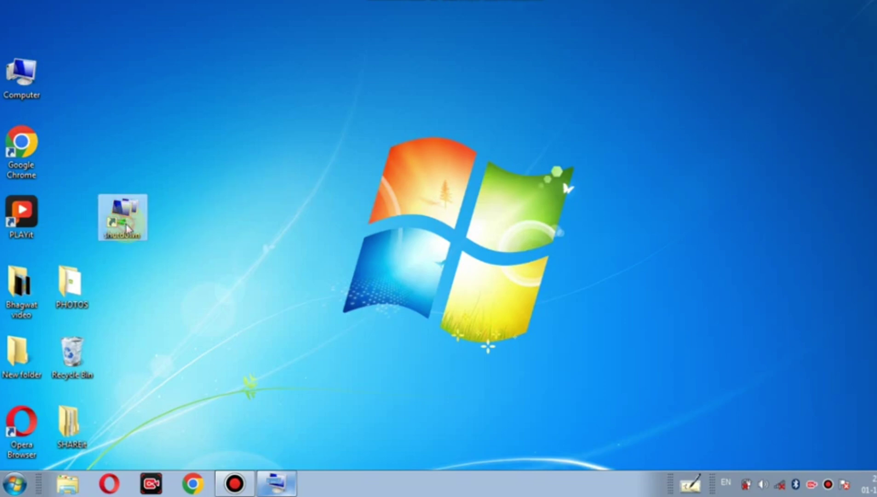
right_click(127, 227)
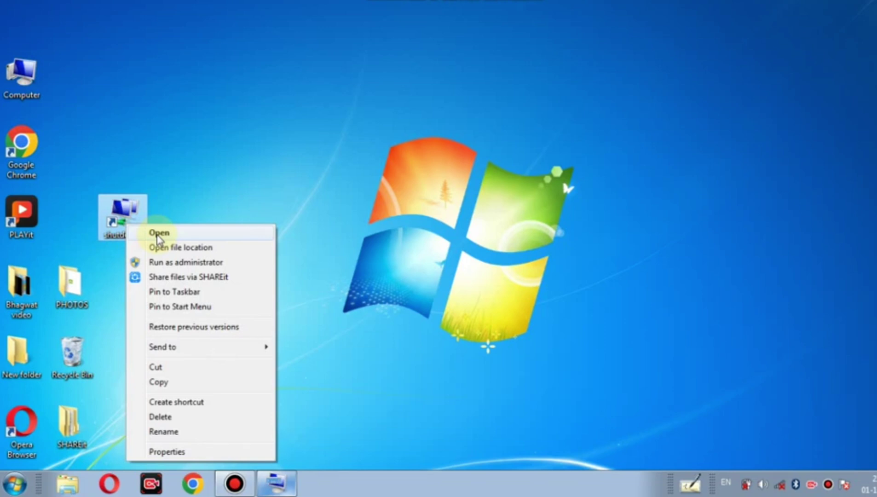
click(158, 234)
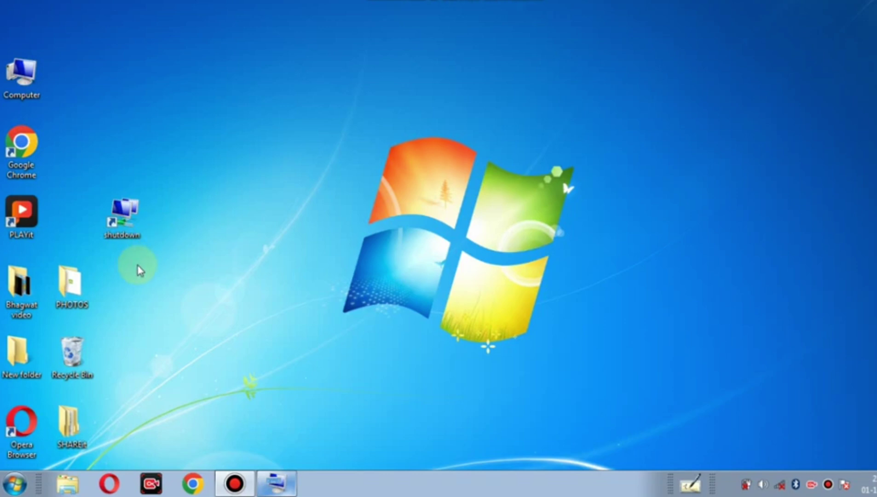
right_click(243, 178)
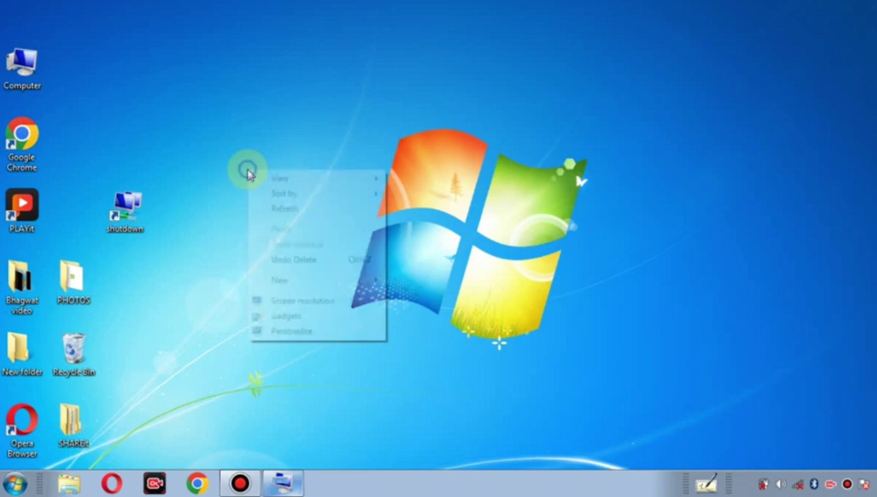
click(288, 212)
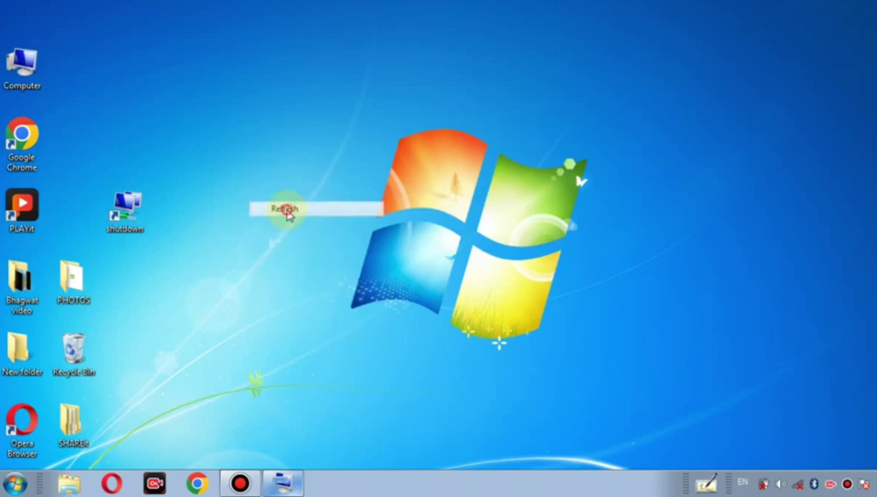